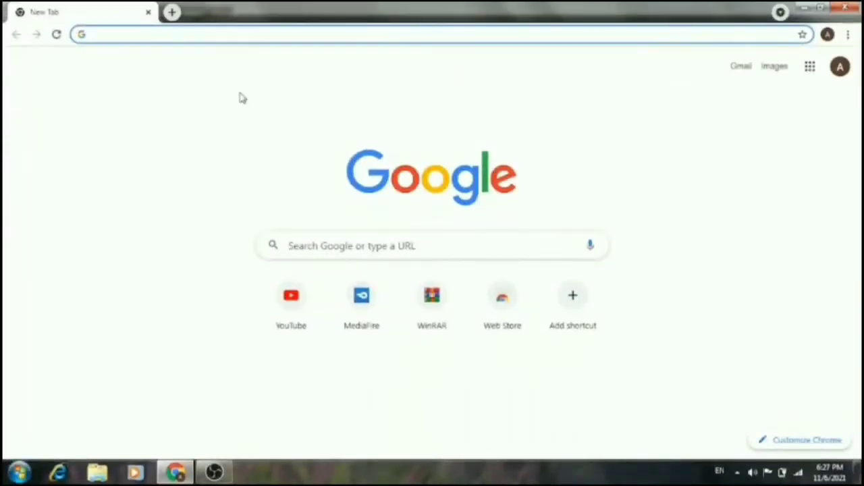
Search Google for 'mediafire.com' from the Chrome address bar
click(221, 159)
click(210, 33)
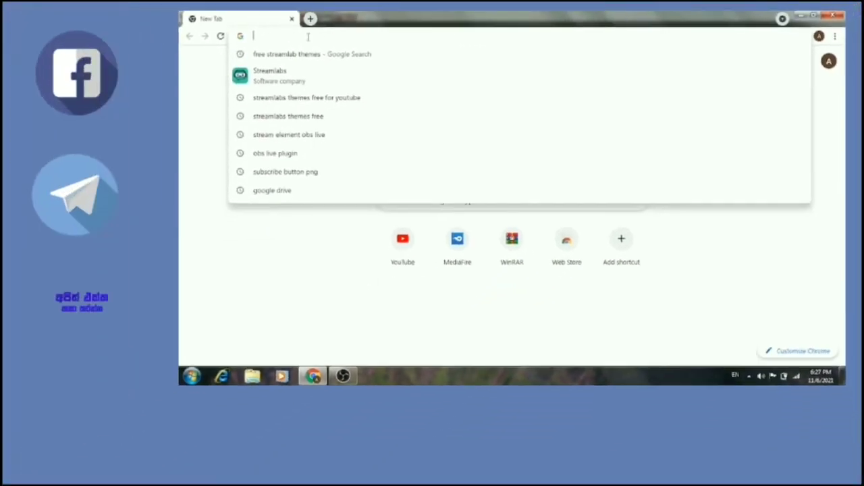
click(290, 317)
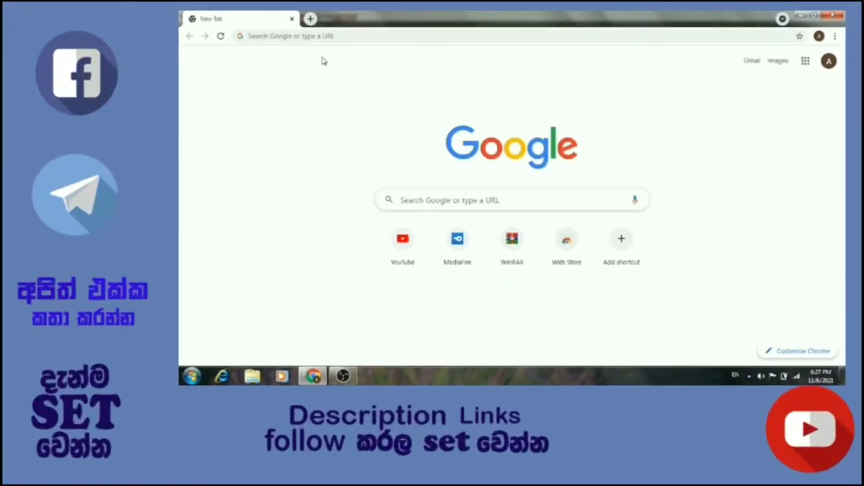
click(325, 35)
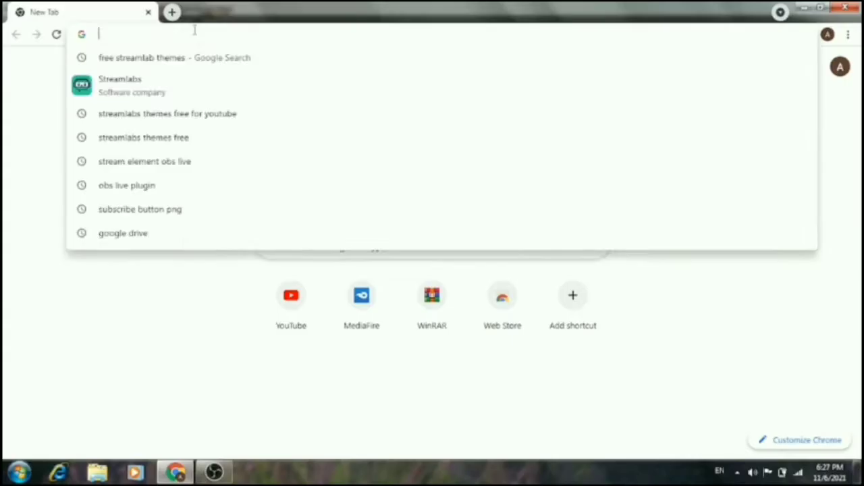
text(m)
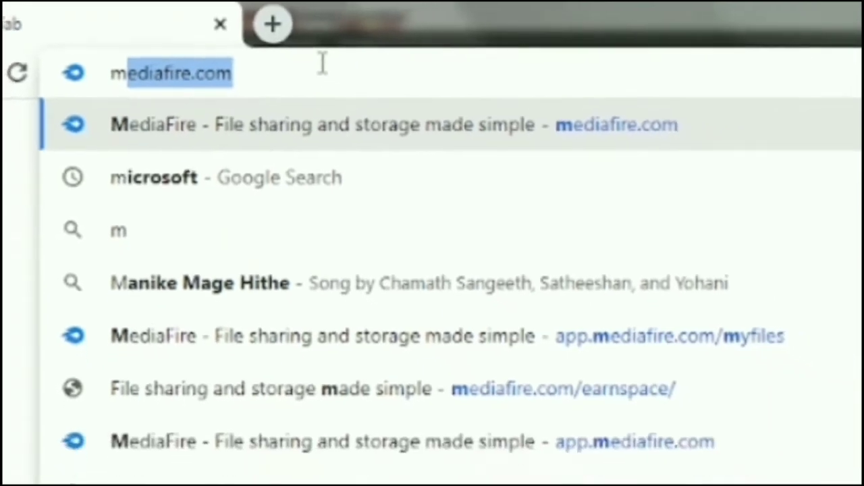
text(ed)
text(ia)
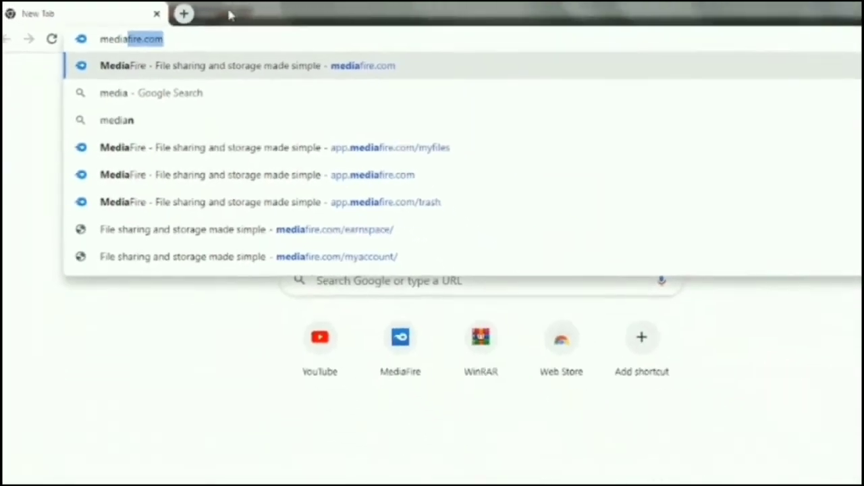
text(fire.com)
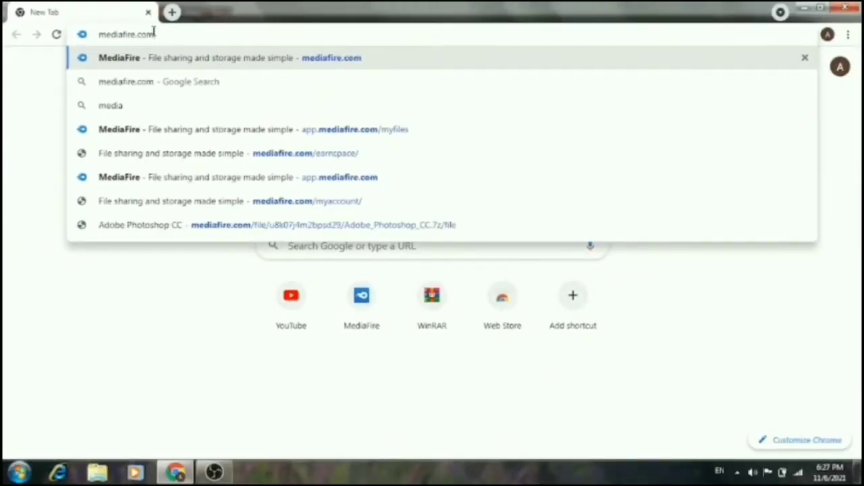
click(171, 83)
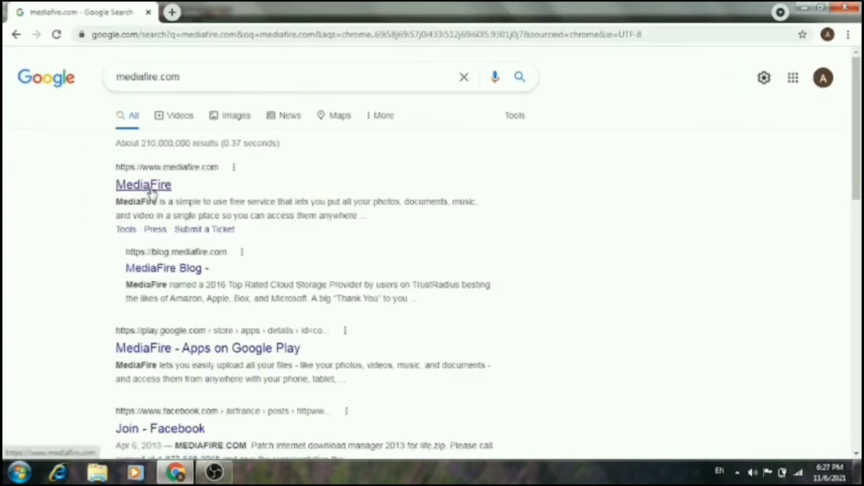
Open the MediaFire result and scroll through its 'File sharing and storage made simple' homepage
click(151, 192)
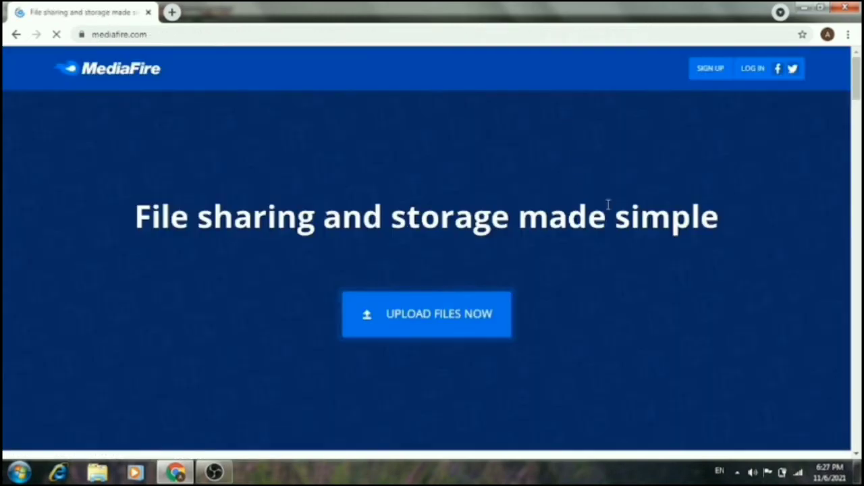
scroll(508, 144, down, 2)
scroll(507, 145, up, 2)
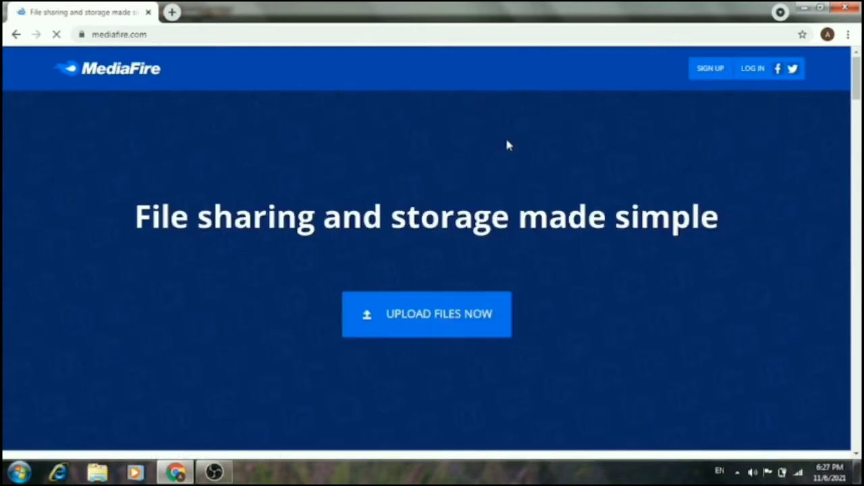
scroll(508, 144, down, 8)
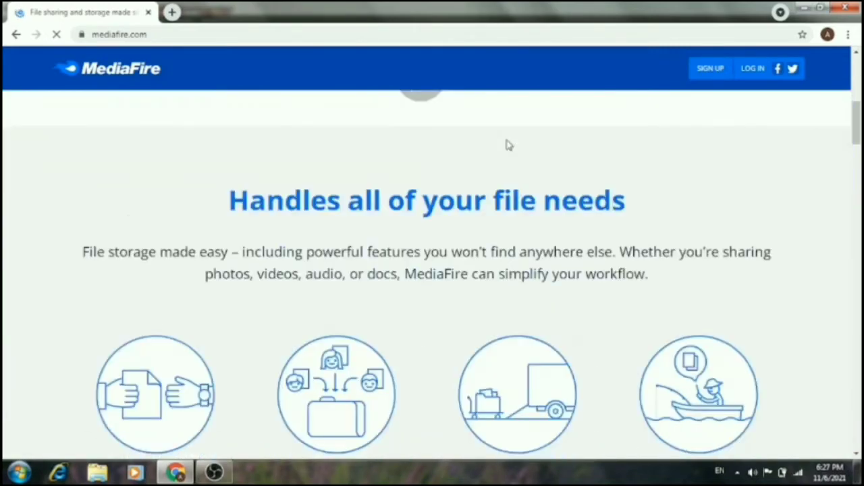
scroll(330, 293, down, 2)
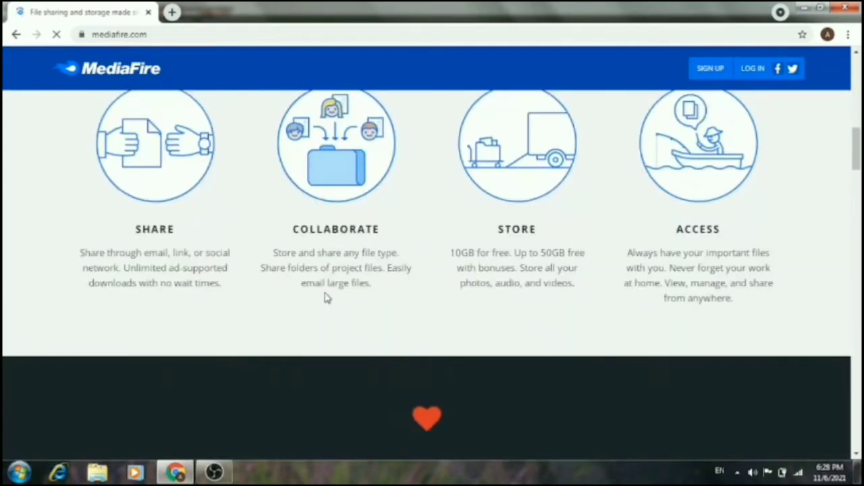
scroll(506, 260, down, 6)
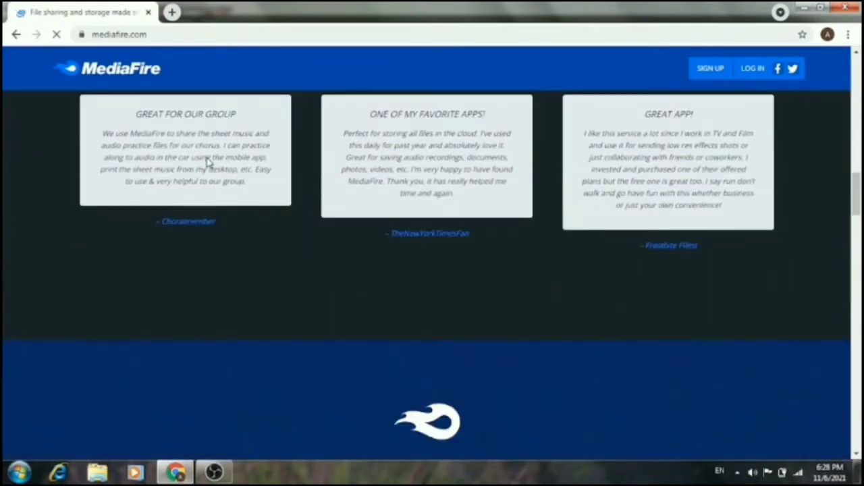
scroll(256, 241, down, 9)
scroll(267, 264, up, 10)
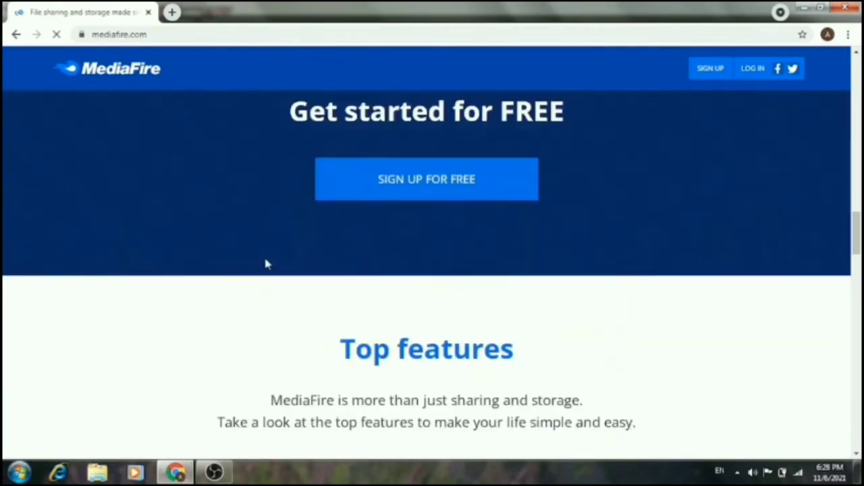
scroll(265, 263, up, 10)
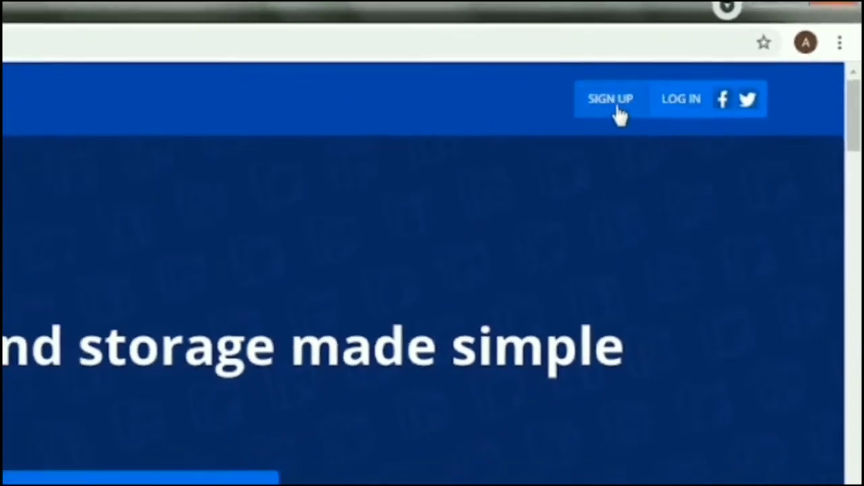
click(681, 99)
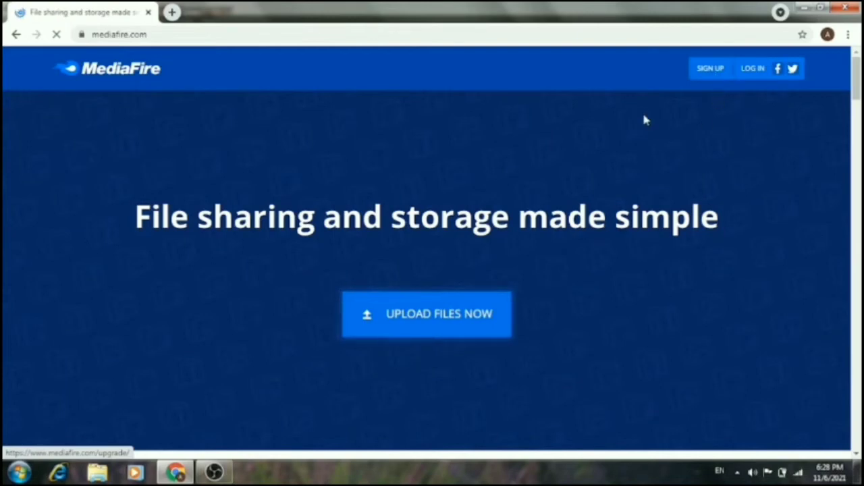
Start signing up and scroll through the PRO, BUSINESS and BASIC plan options
click(708, 70)
scroll(566, 259, down, 1)
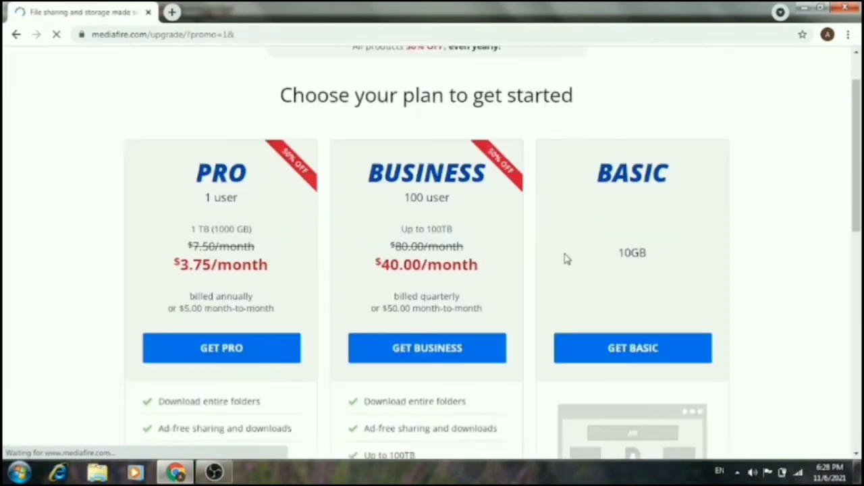
scroll(566, 259, down, 1)
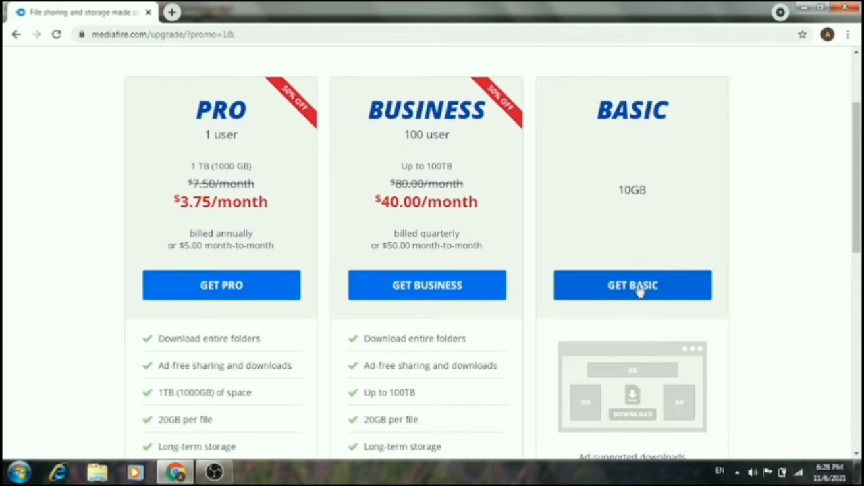
scroll(463, 304, down, 4)
scroll(583, 280, up, 4)
click(172, 11)
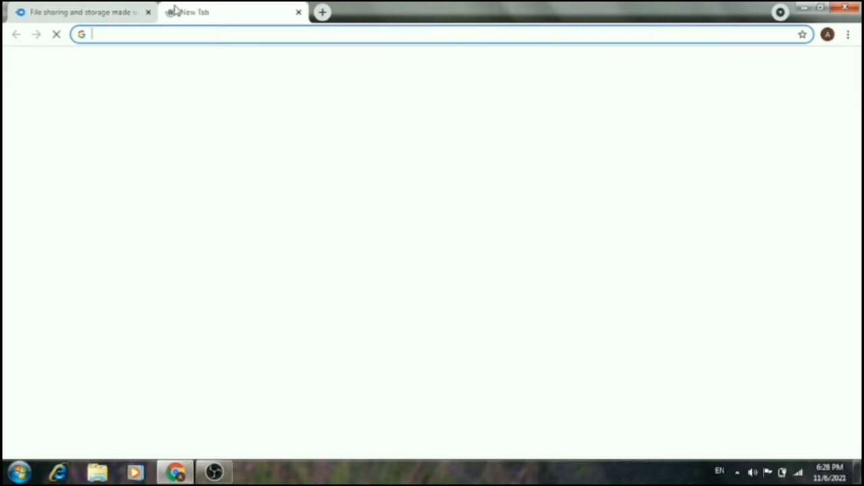
click(298, 12)
Choose the free BASIC plan and try the first and last name fields
click(641, 287)
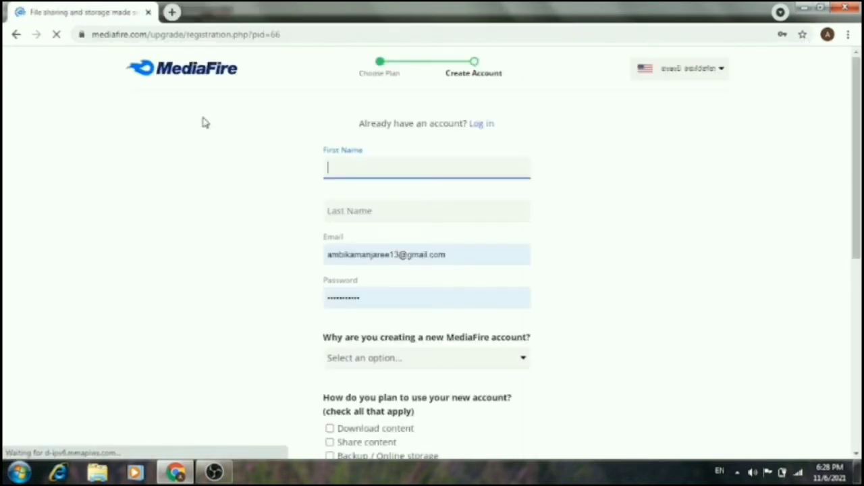
click(378, 162)
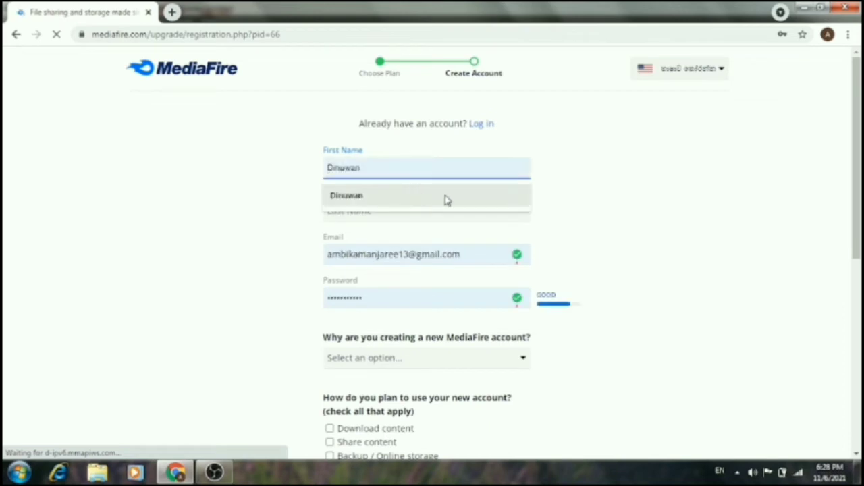
click(563, 199)
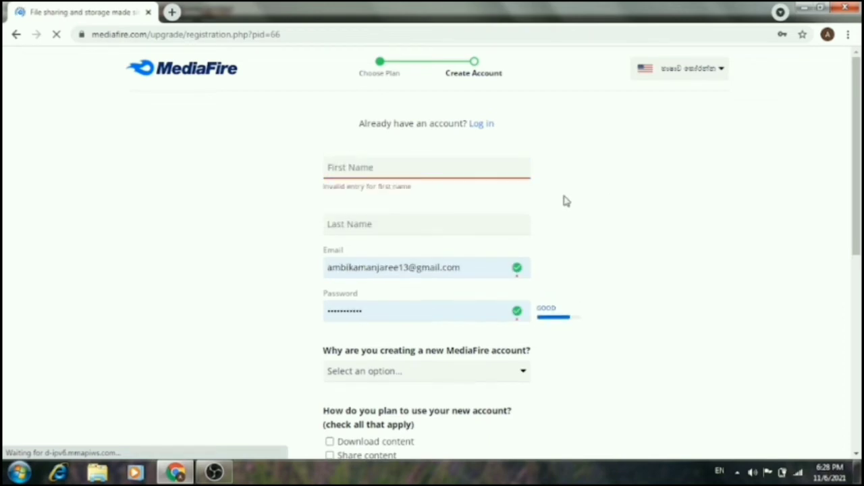
scroll(579, 237, down, 1)
click(579, 236)
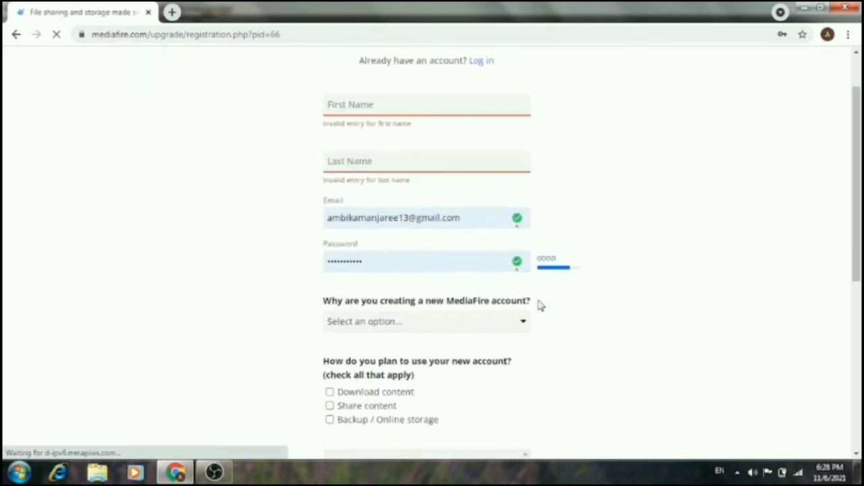
Scroll down the registration form, then return to the plan pricing page
scroll(624, 306, down, 1)
scroll(442, 272, down, 1)
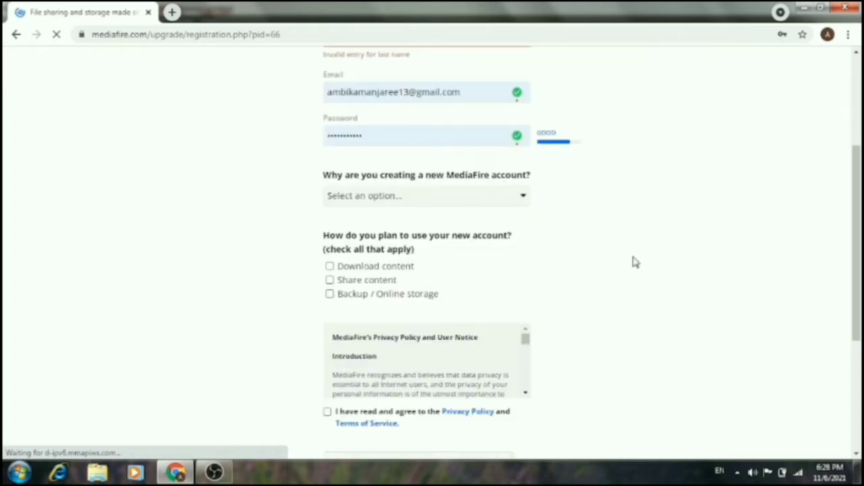
scroll(446, 345, down, 2)
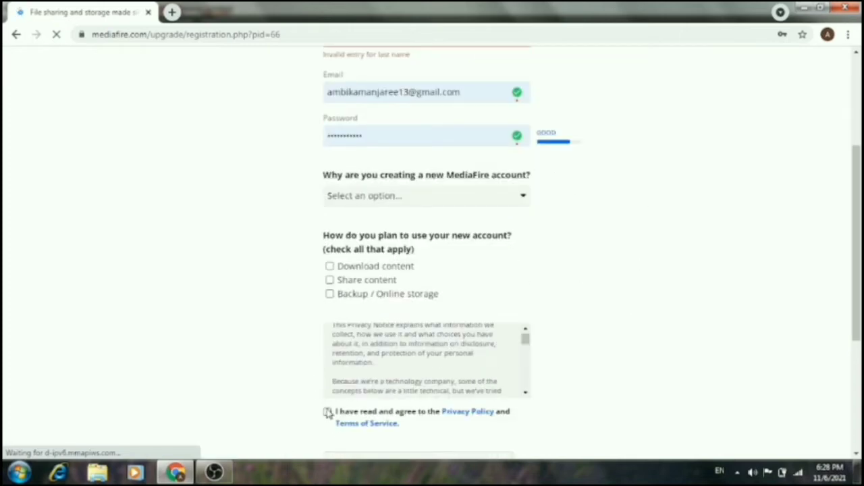
scroll(655, 328, down, 2)
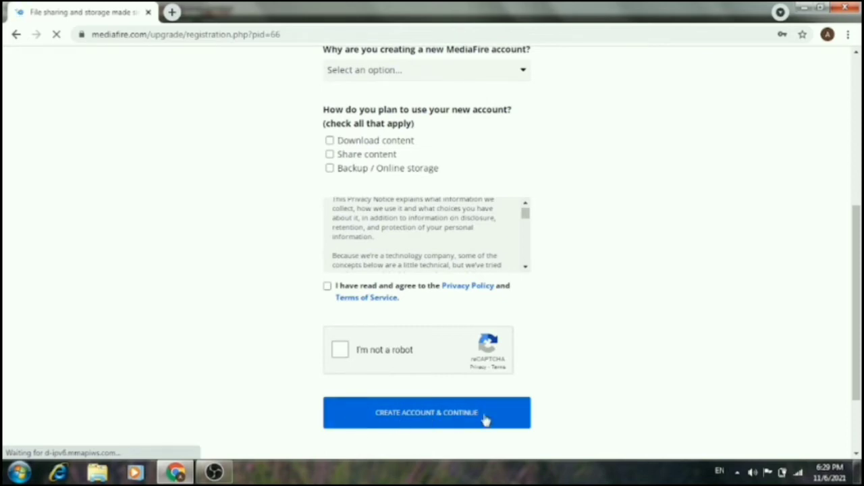
click(24, 39)
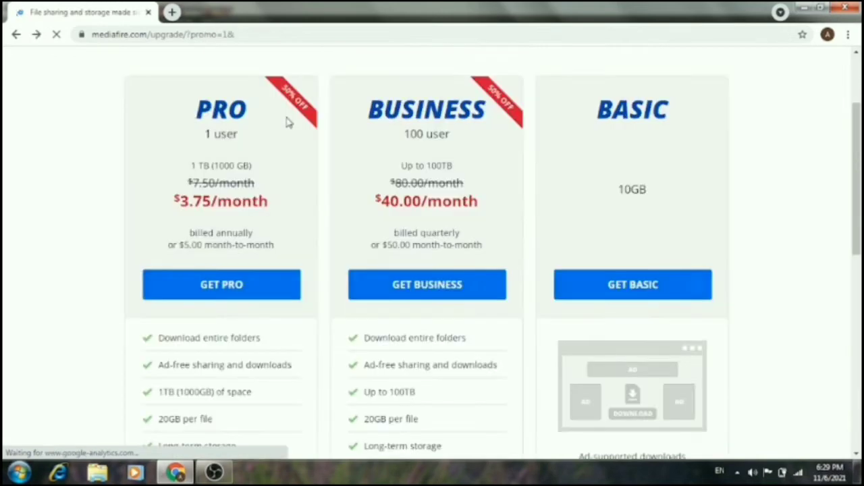
Go to the Earn Space page and look over the Boost your space options
click(17, 34)
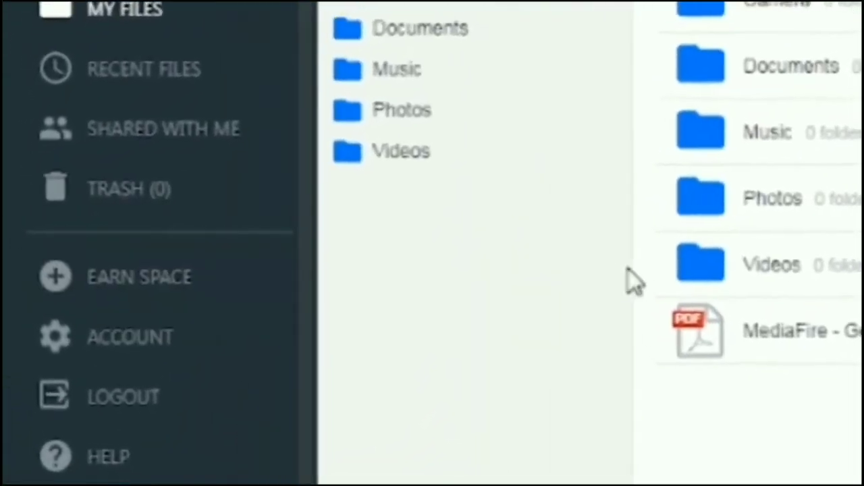
click(278, 279)
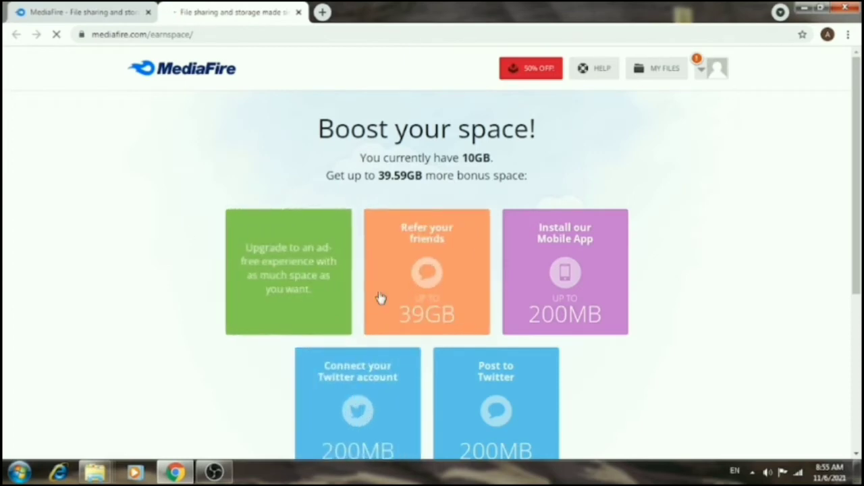
mouse_move(403, 292)
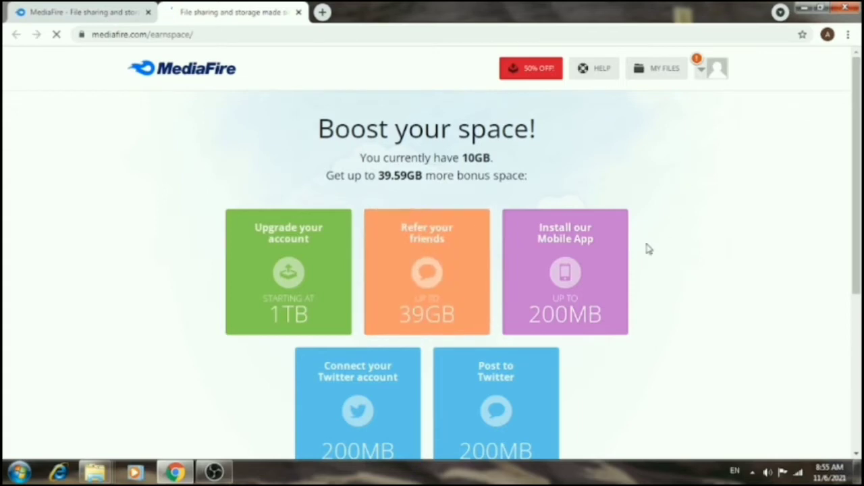
scroll(589, 278, down, 3)
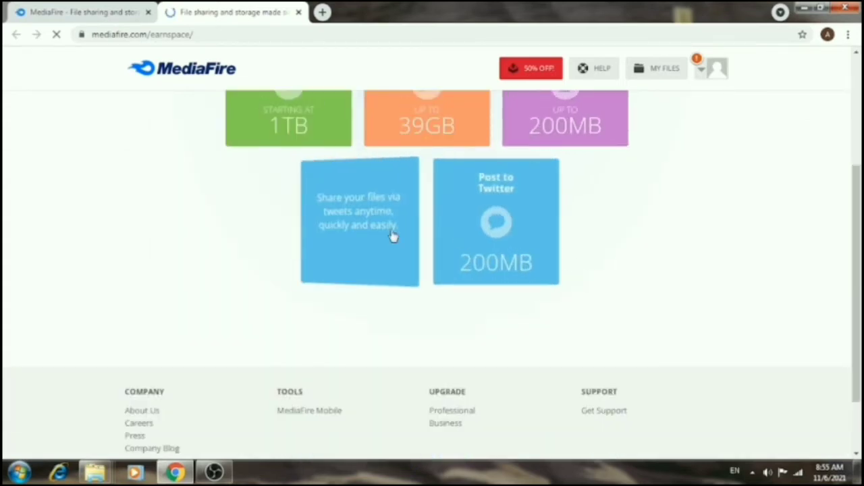
scroll(572, 192, up, 3)
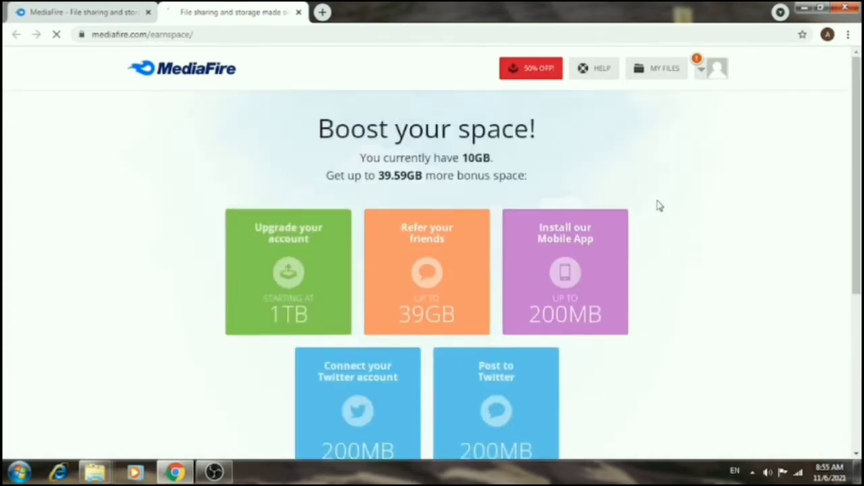
click(298, 15)
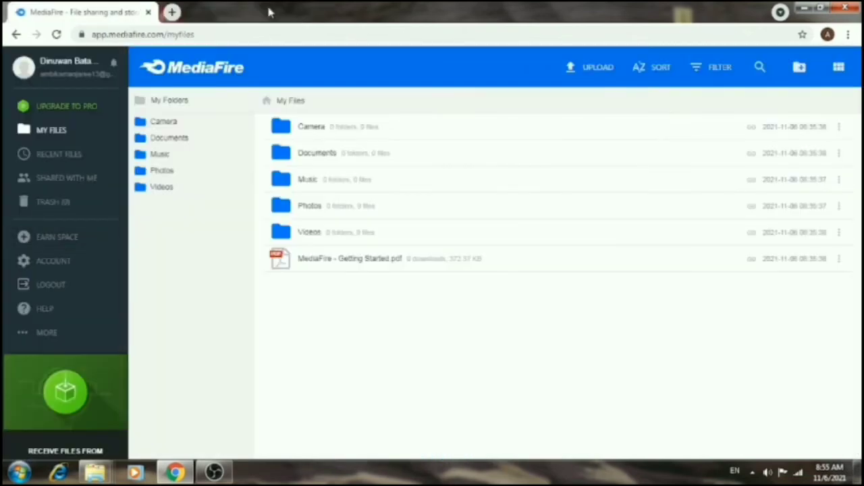
scroll(92, 314, down, 2)
scroll(104, 228, up, 3)
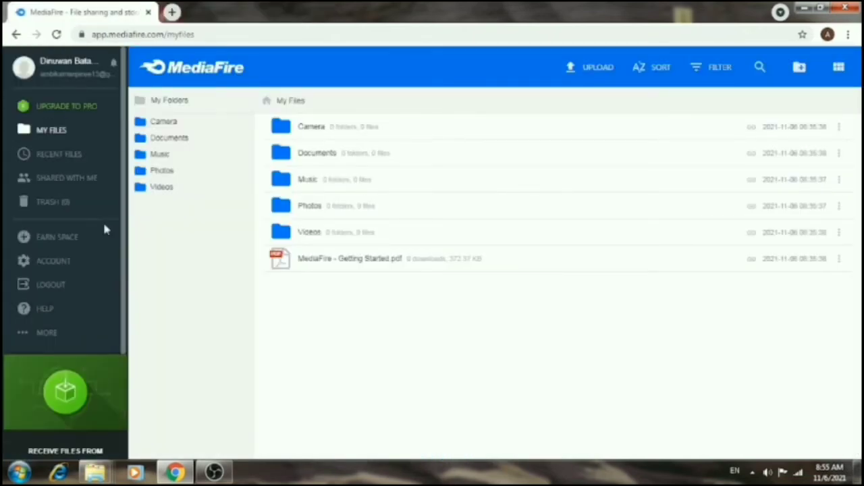
scroll(104, 228, down, 3)
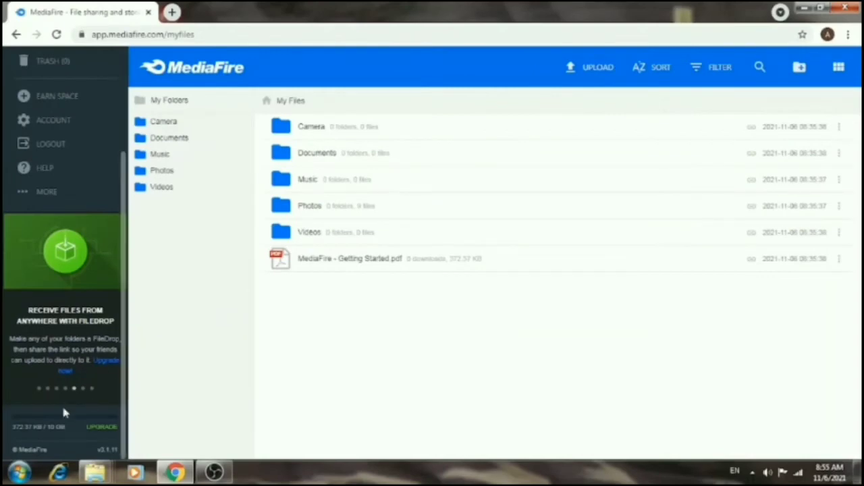
scroll(95, 381, up, 3)
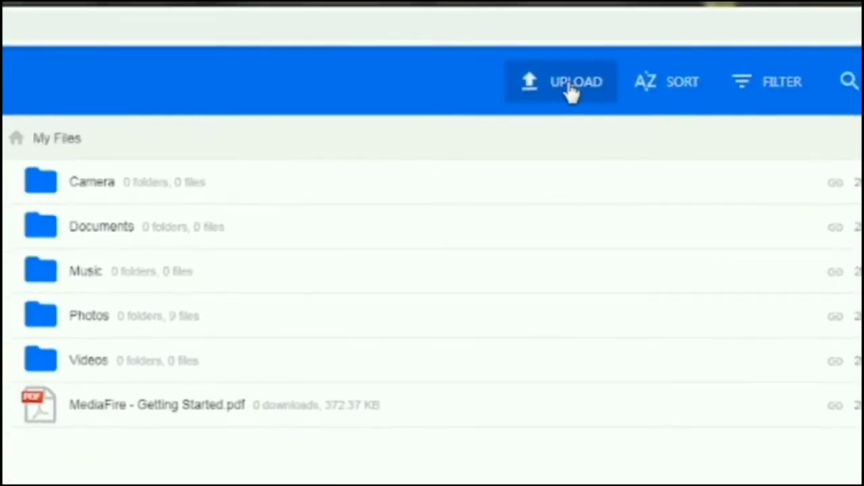
Start a new file upload to My Files from the UPLOAD button
click(581, 76)
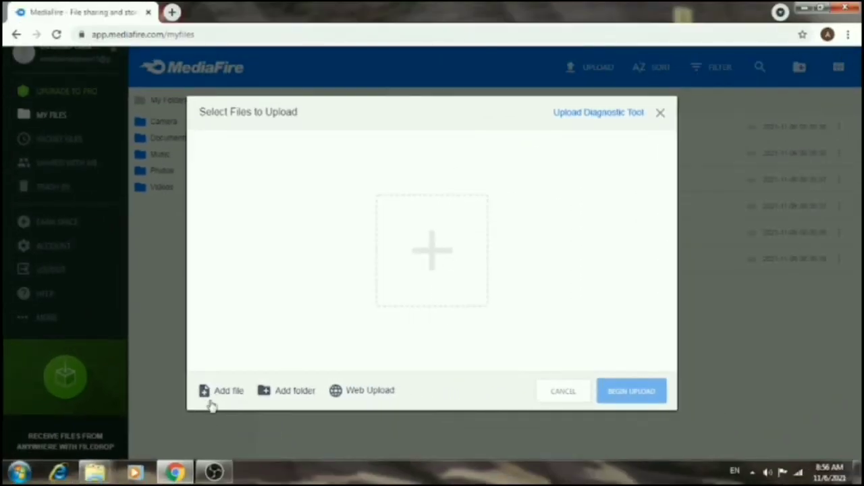
Add Adobe Photoshop CC.7z from the Downloads folder to the upload queue
click(212, 398)
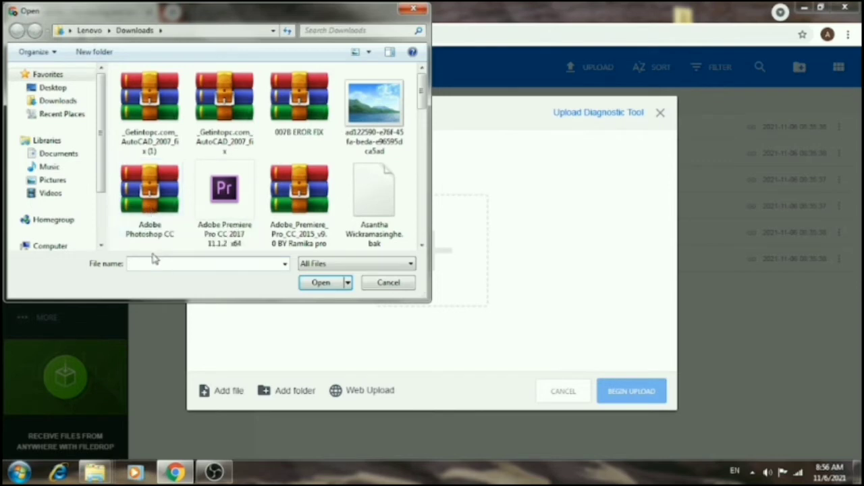
double_click(142, 208)
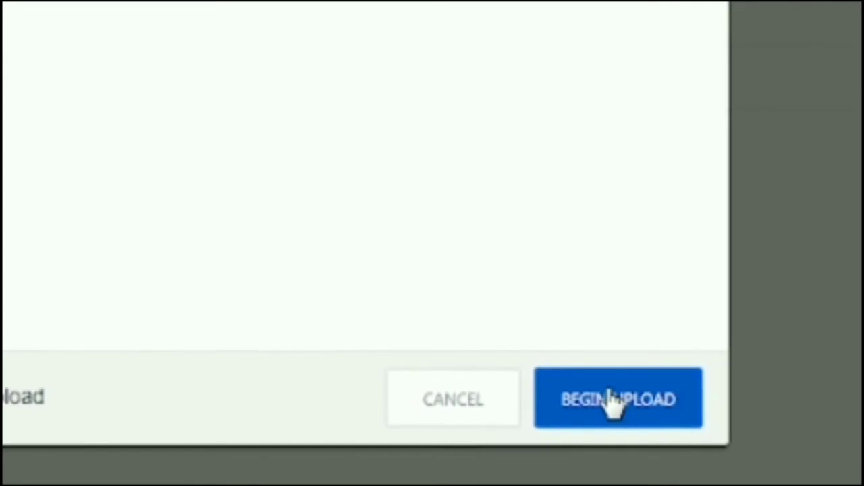
Upload Adobe Photoshop CC.7z (110.11 MB) and dismiss the Upload Completed dialog
click(618, 398)
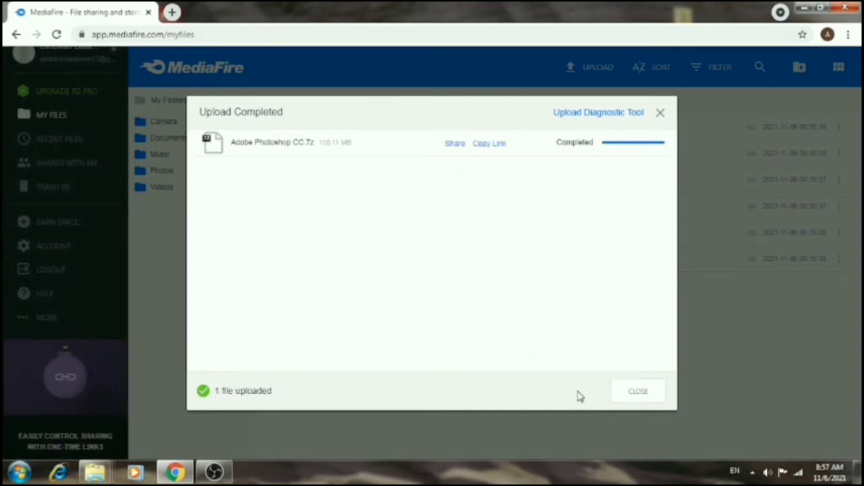
click(660, 115)
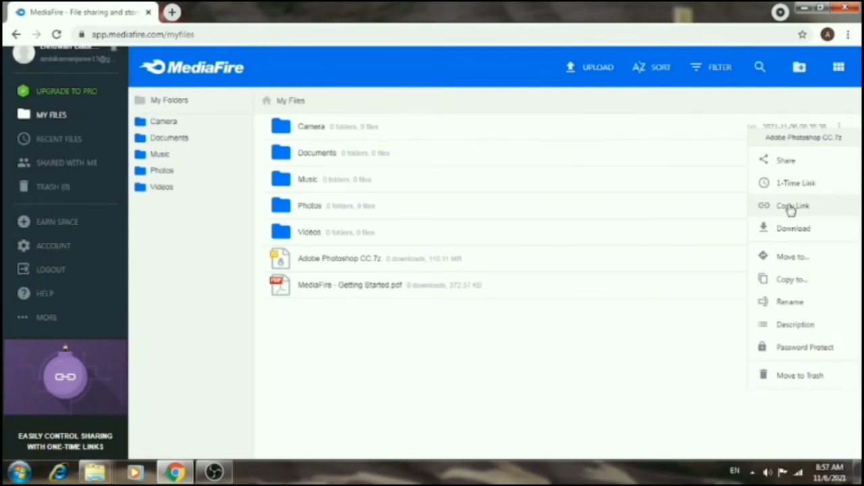
Copy the Adobe Photoshop CC.7z share link, reloading My Files and copying it again
click(790, 206)
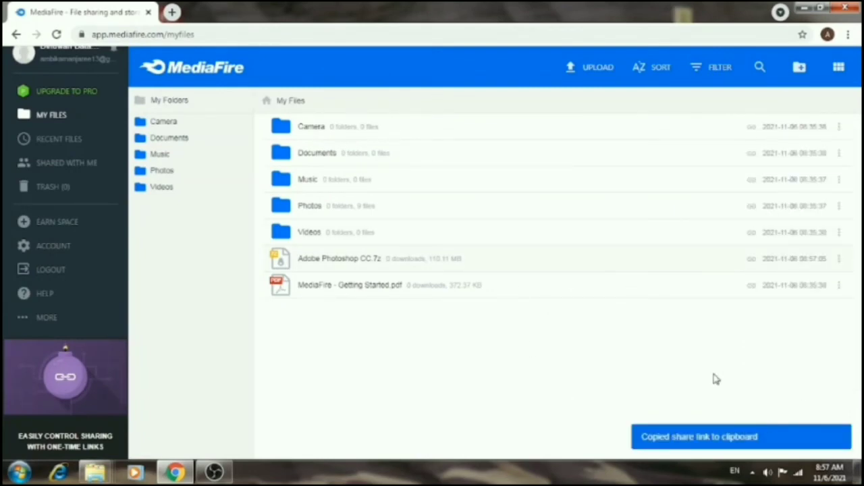
scroll(90, 203, down, 2)
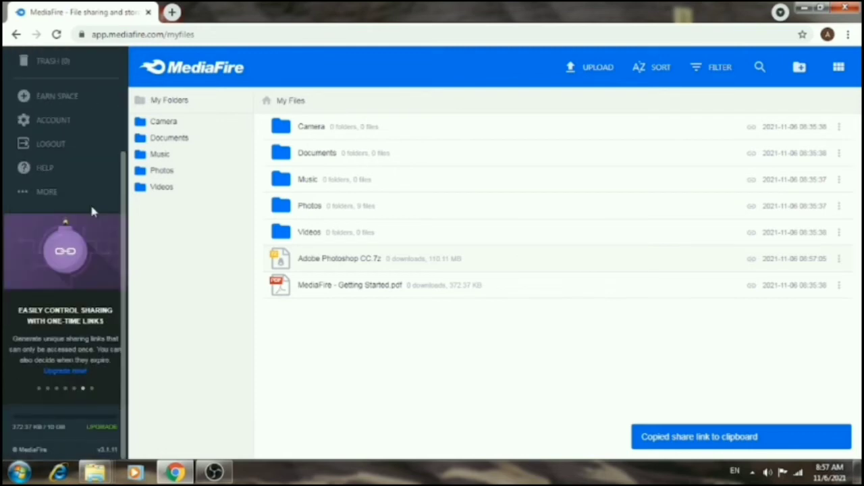
scroll(28, 397, up, 3)
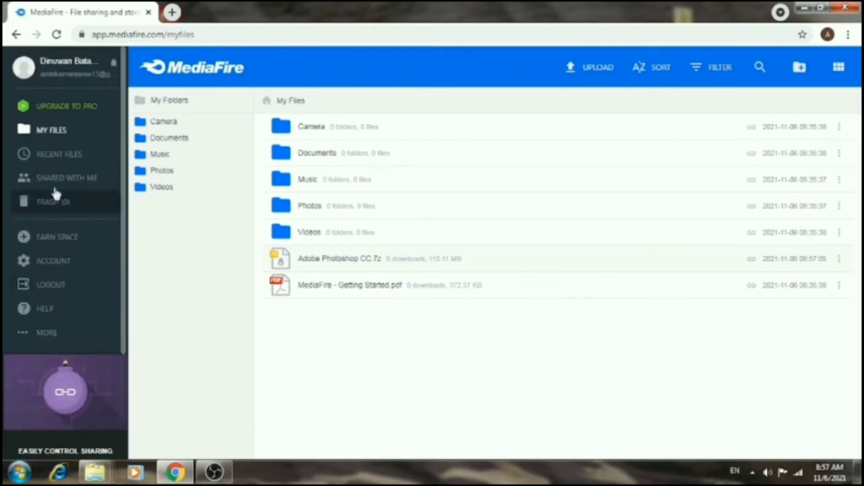
click(56, 35)
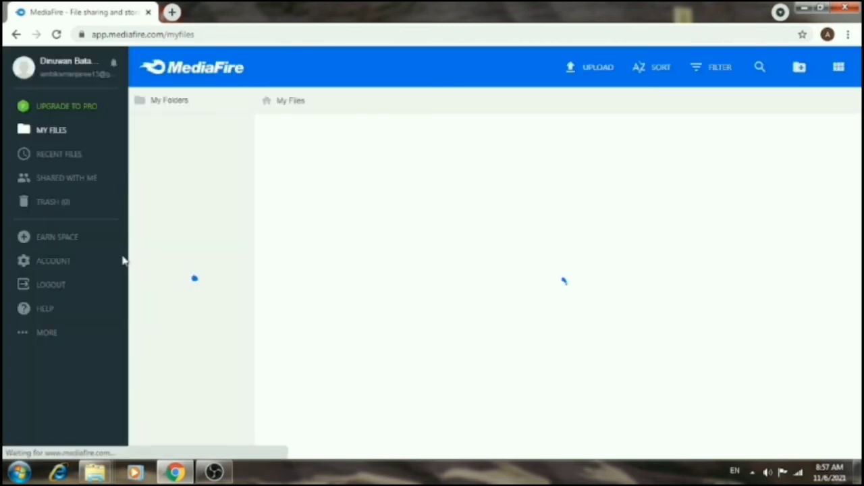
scroll(114, 259, down, 3)
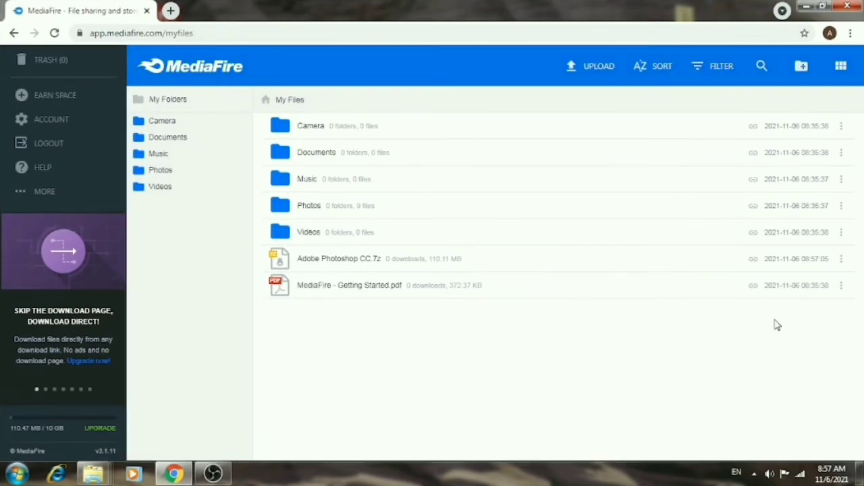
click(841, 259)
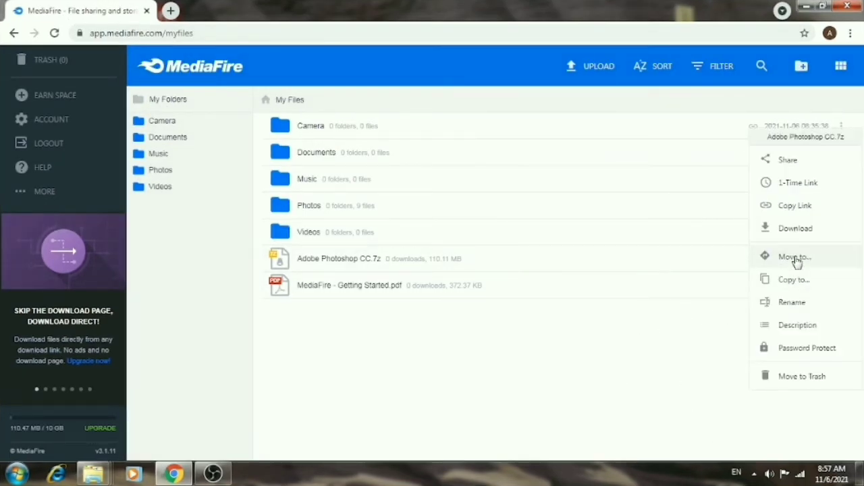
click(808, 215)
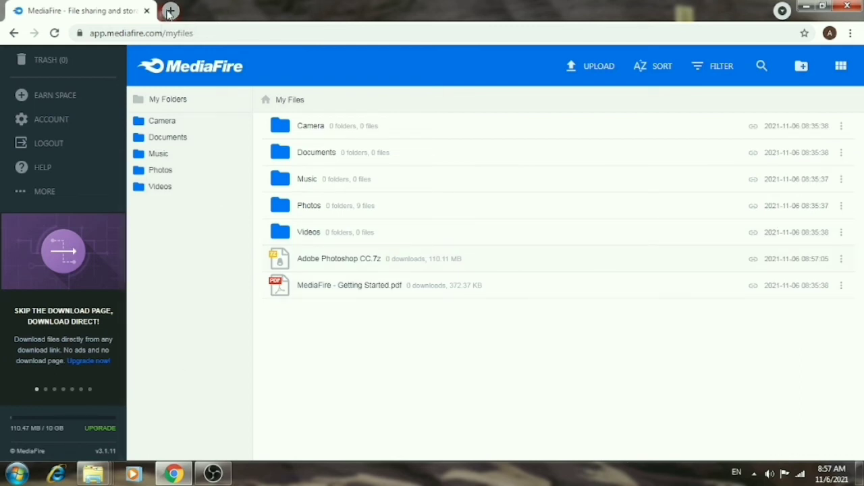
Paste the copied share link into a new tab to open the Adobe Photoshop CC.7z download page
click(169, 12)
click(96, 10)
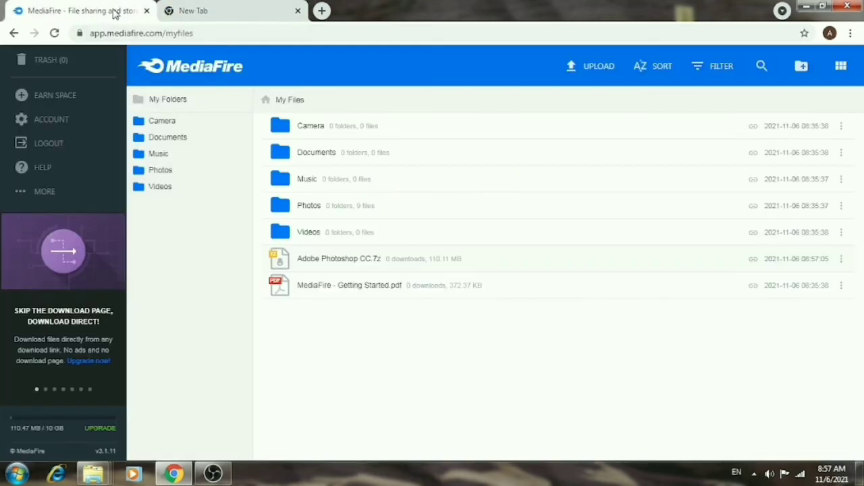
click(180, 10)
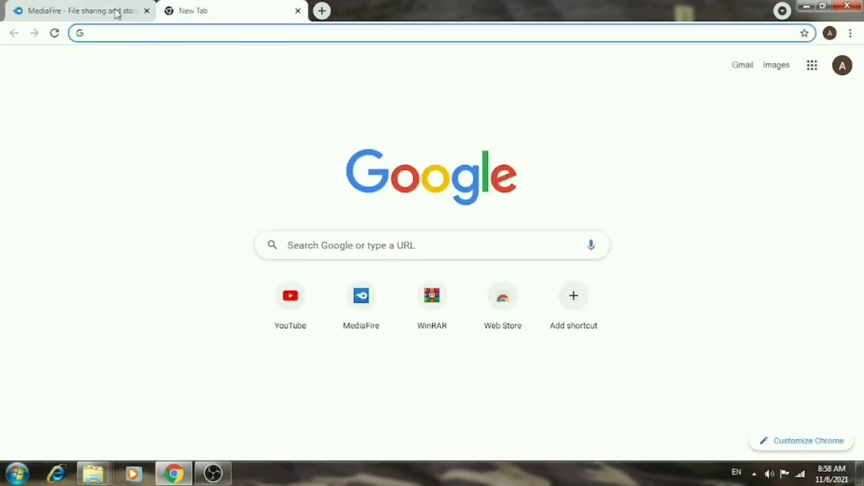
right_click(239, 34)
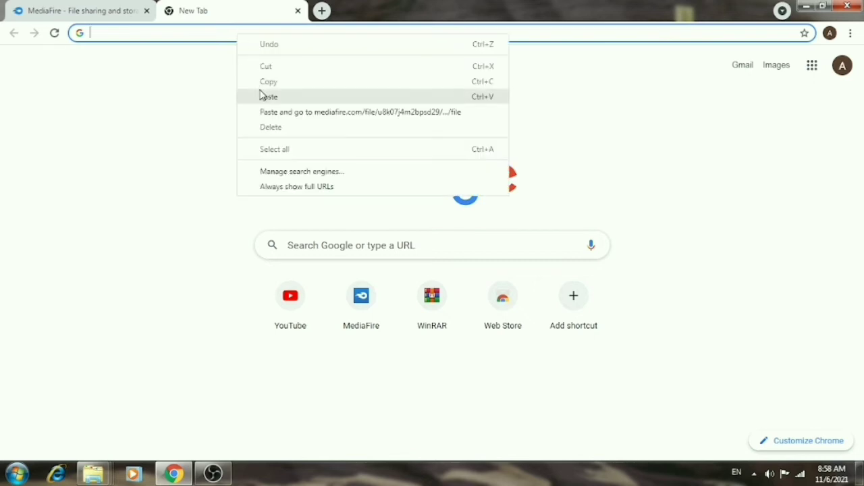
click(262, 95)
key(Return)
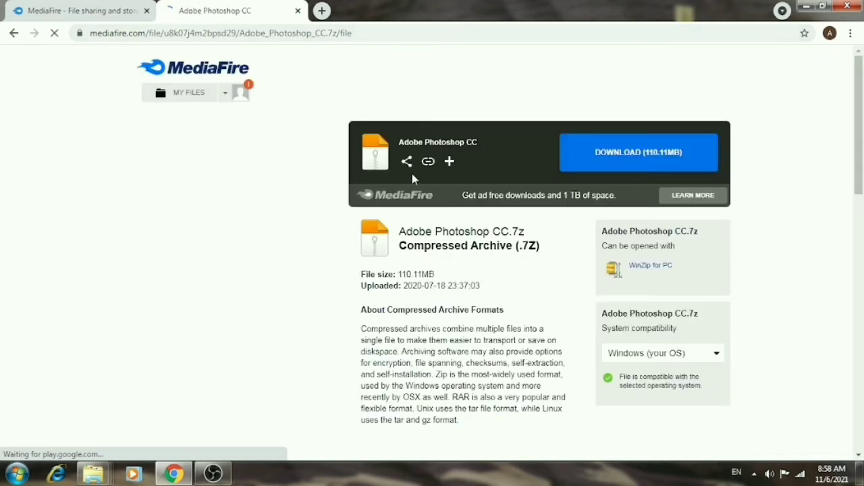
Start downloading Adobe Photoshop CC.7z and dismiss the popup ad window
scroll(611, 169, down, 2)
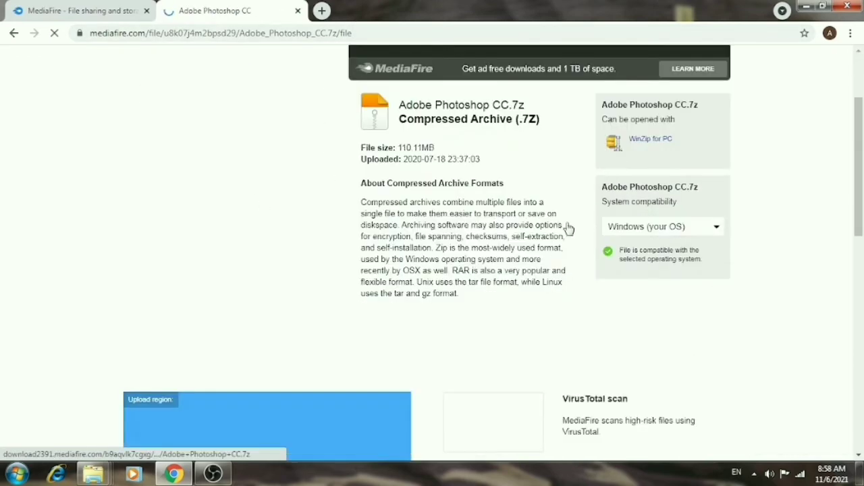
scroll(566, 289, up, 2)
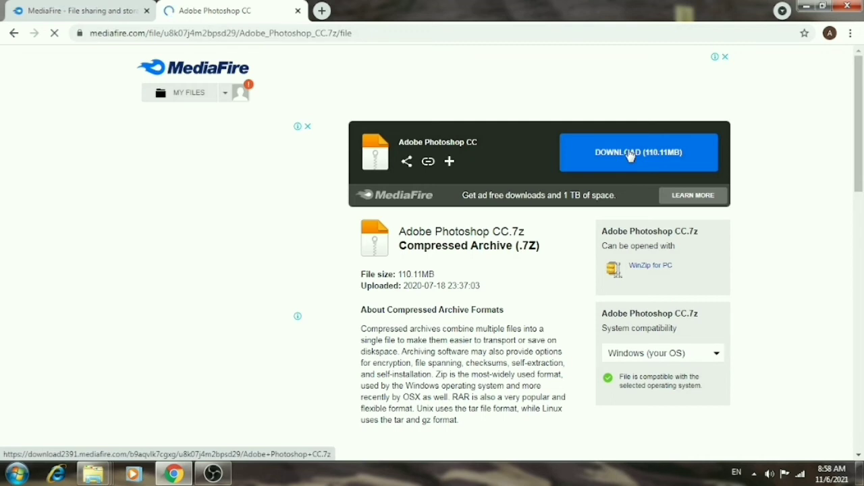
click(630, 154)
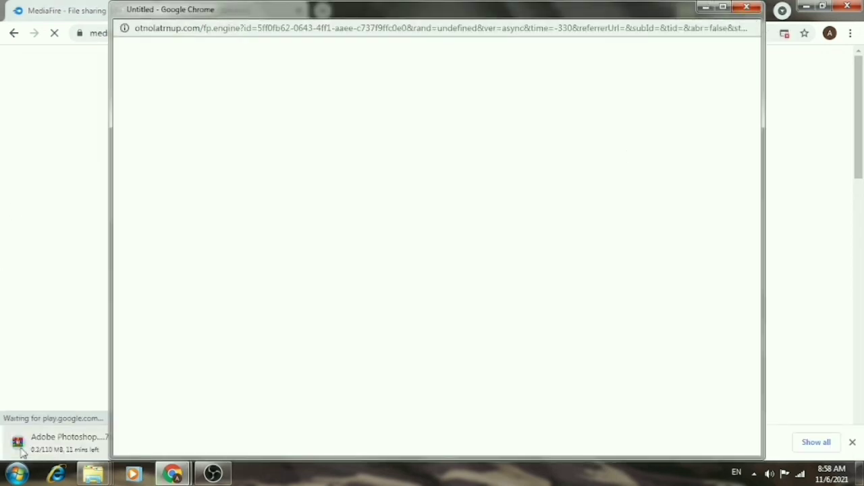
click(746, 7)
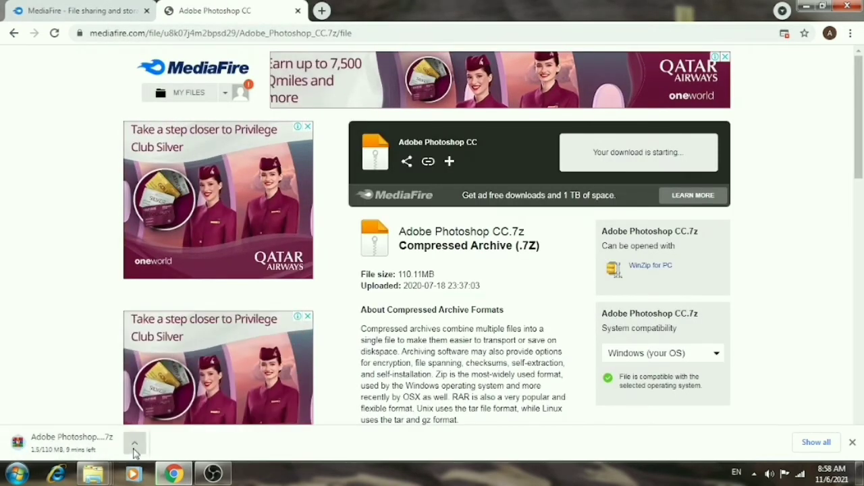
Cancel the Photoshop CC.7z download from its options menu and close the download page
click(134, 451)
click(134, 452)
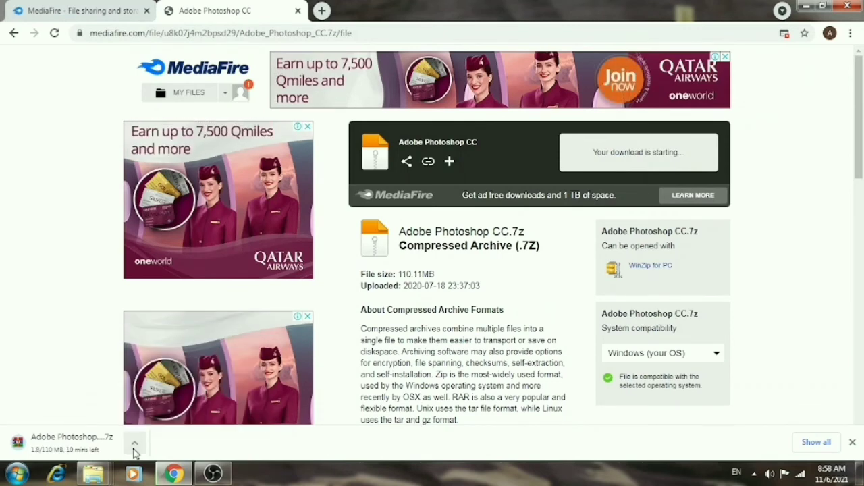
click(135, 451)
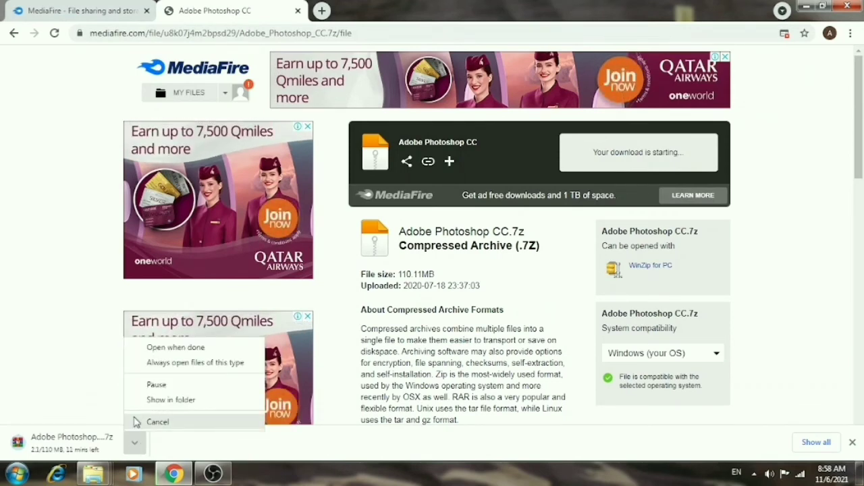
click(150, 422)
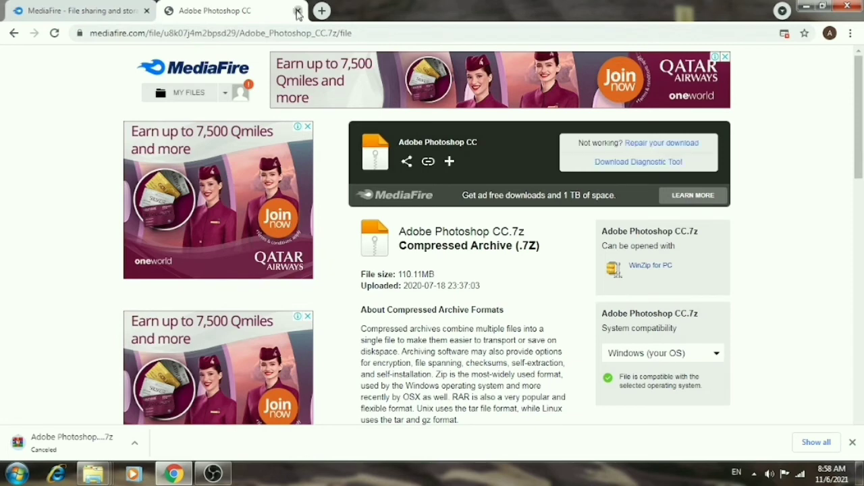
click(298, 11)
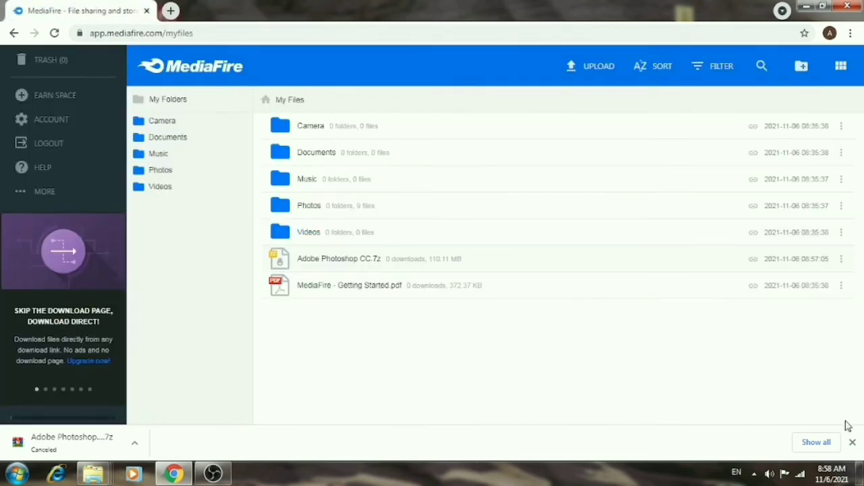
Dismiss the Chrome downloads bar and go to Earn Space from the sidebar
click(851, 442)
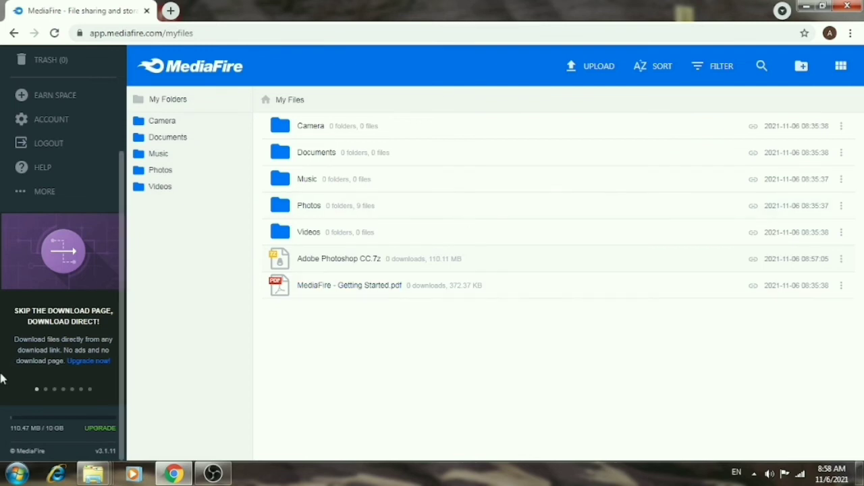
scroll(3, 379, up, 3)
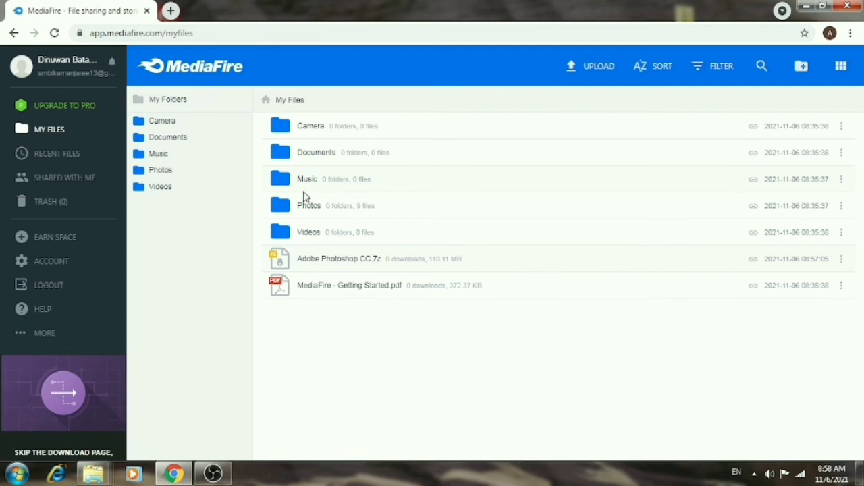
scroll(78, 150, down, 2)
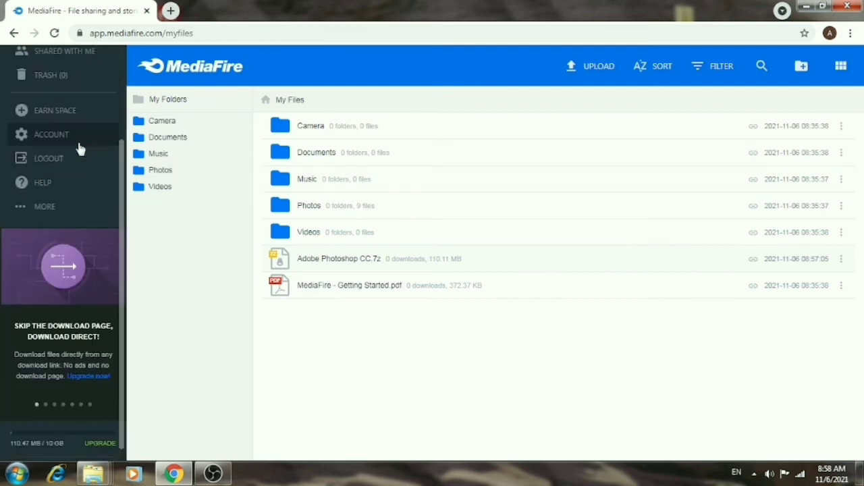
scroll(68, 176, up, 2)
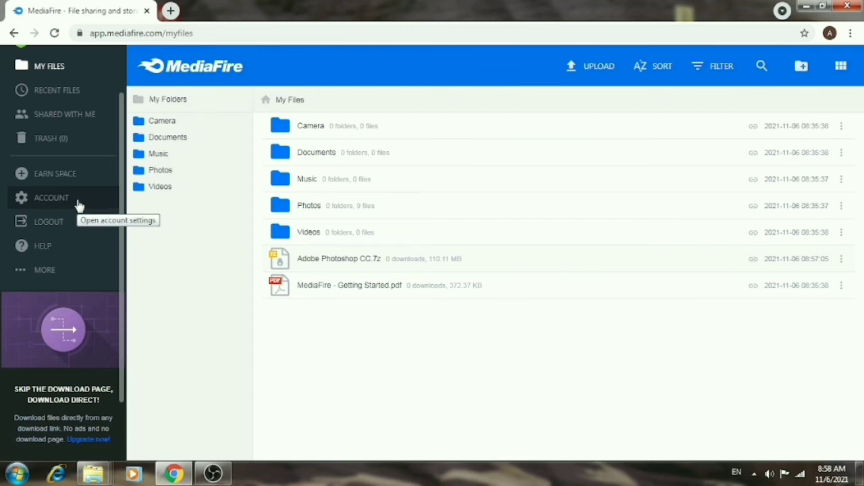
click(68, 184)
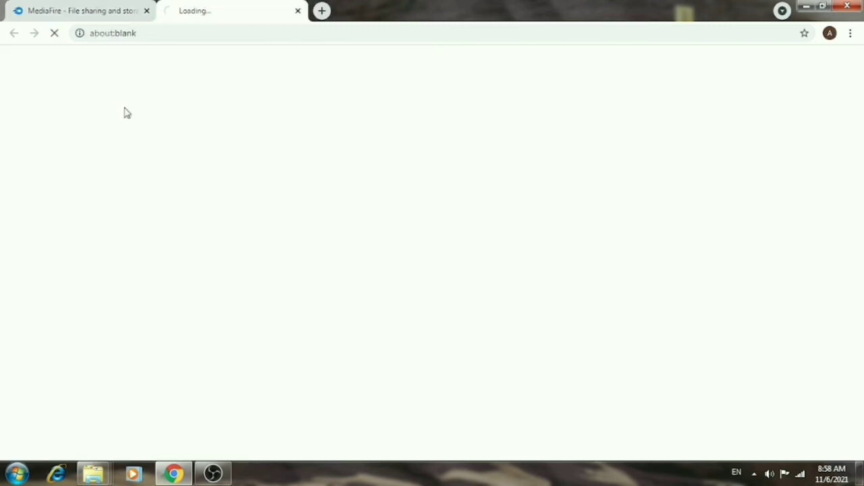
Review the Boost your space! offers, 10GB current and up to 39.59GB bonus, then check the account dropdown
click(123, 11)
click(191, 9)
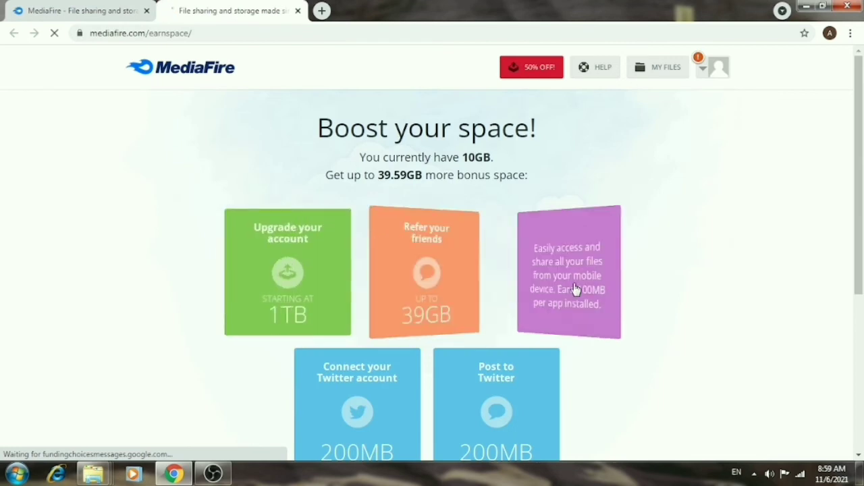
scroll(567, 332, down, 3)
scroll(496, 240, up, 2)
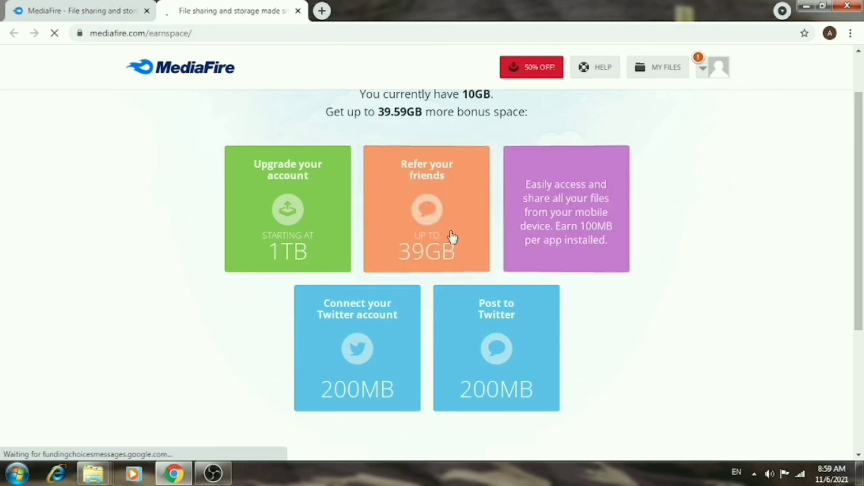
scroll(450, 262, up, 1)
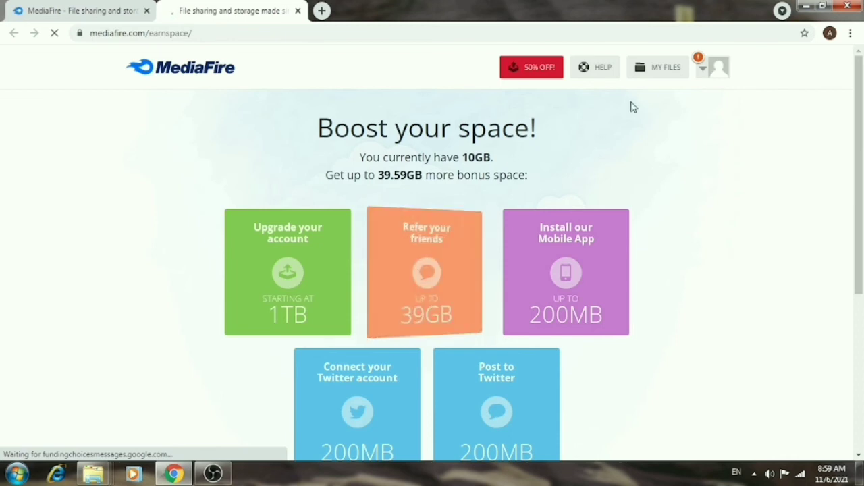
click(704, 74)
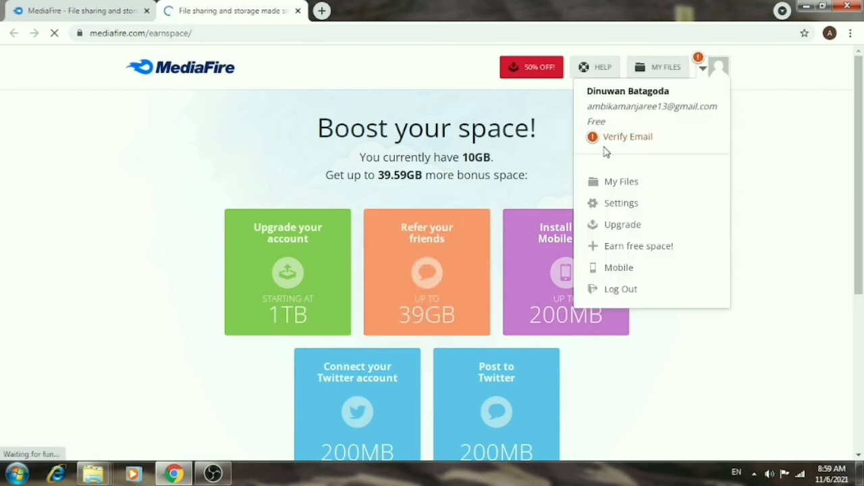
click(705, 68)
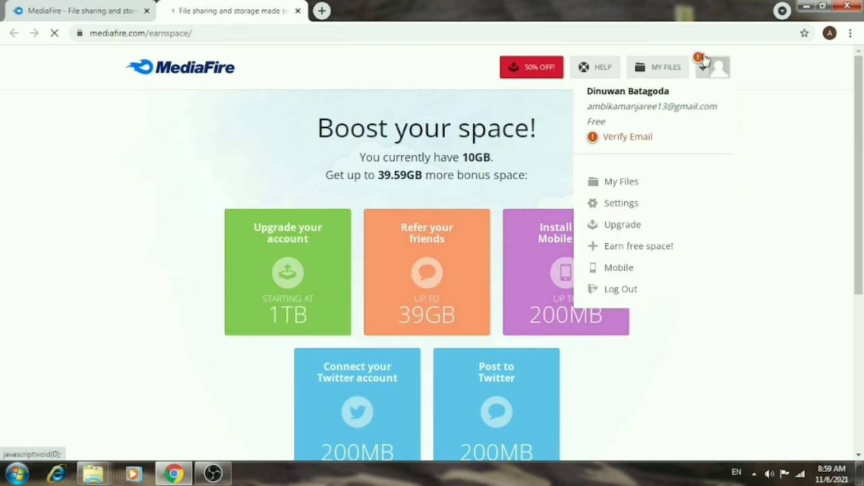